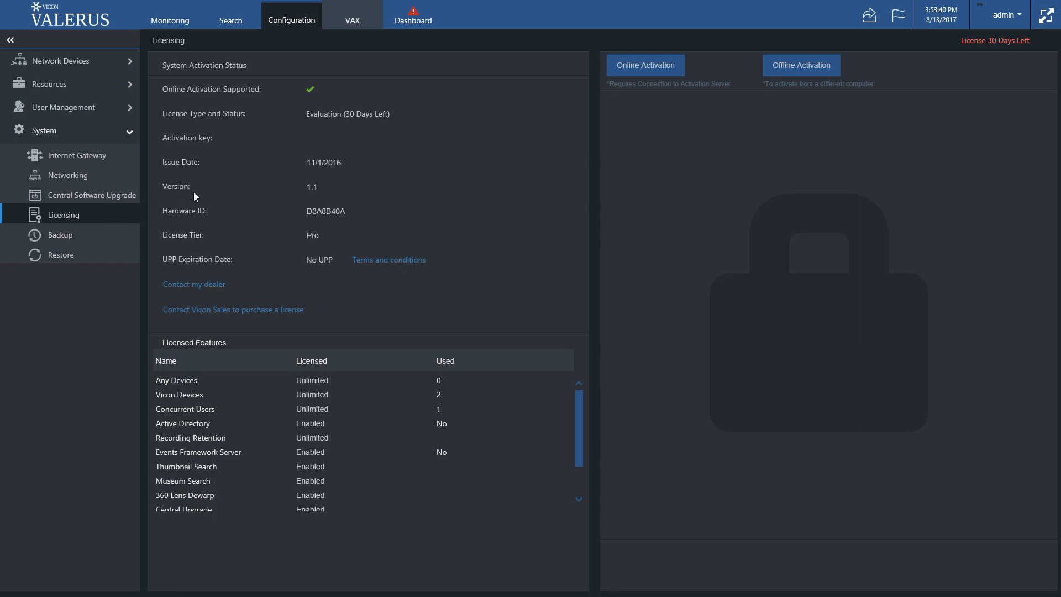
# Paste the activation key into the Online Activation form and enter 'Vicon' as the company name
pyautogui.click(672, 67)
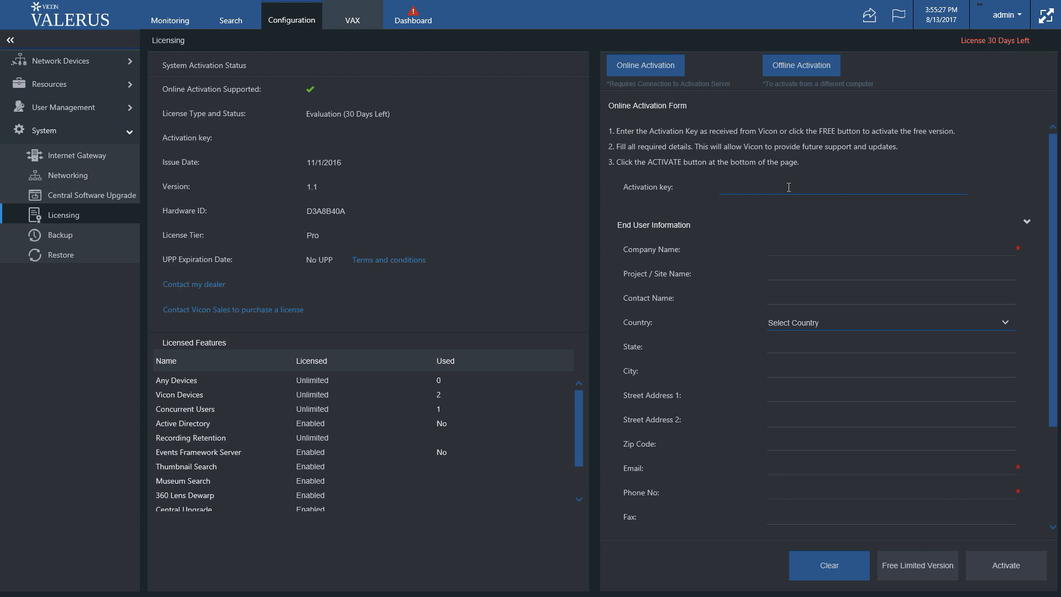
pyautogui.hotkey('ctrl', 'v')
pyautogui.click(804, 248)
pyautogui.write('V')
pyautogui.write('icon')
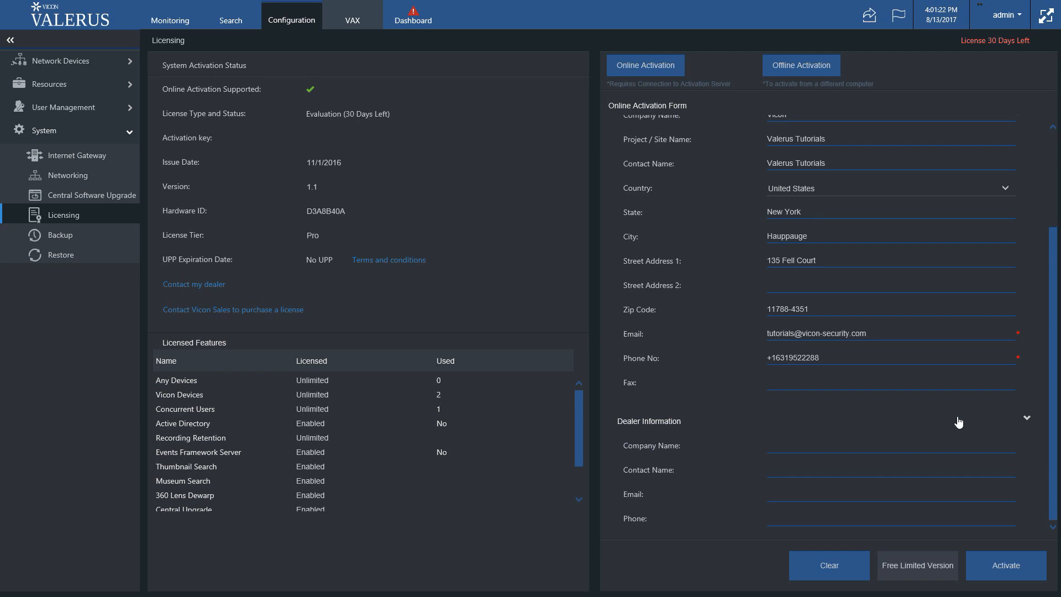
# Activate the license online, acknowledge the success message, and leave the page
pyautogui.click(995, 567)
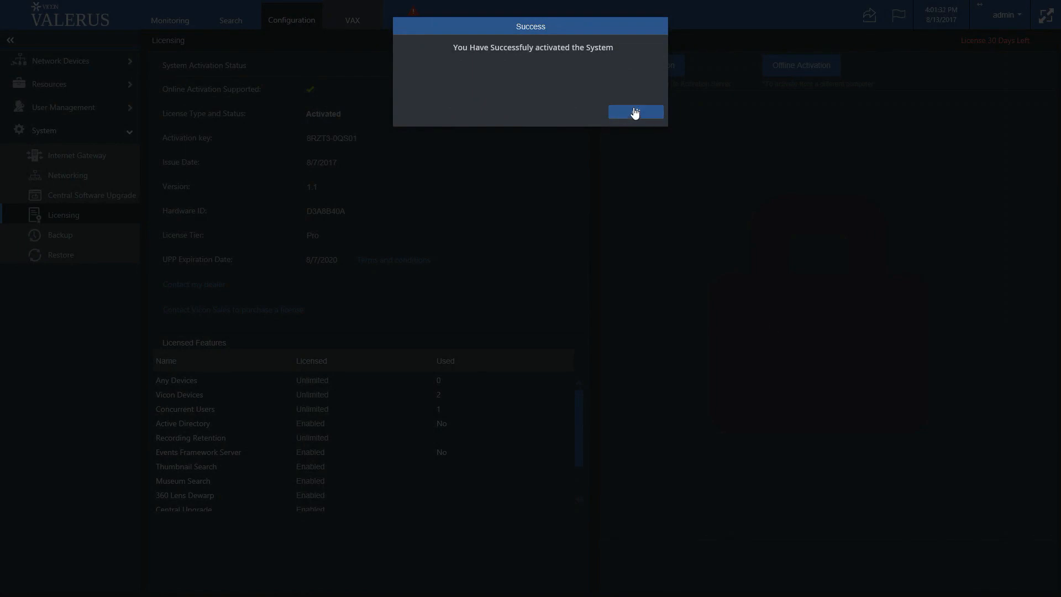
pyautogui.click(628, 114)
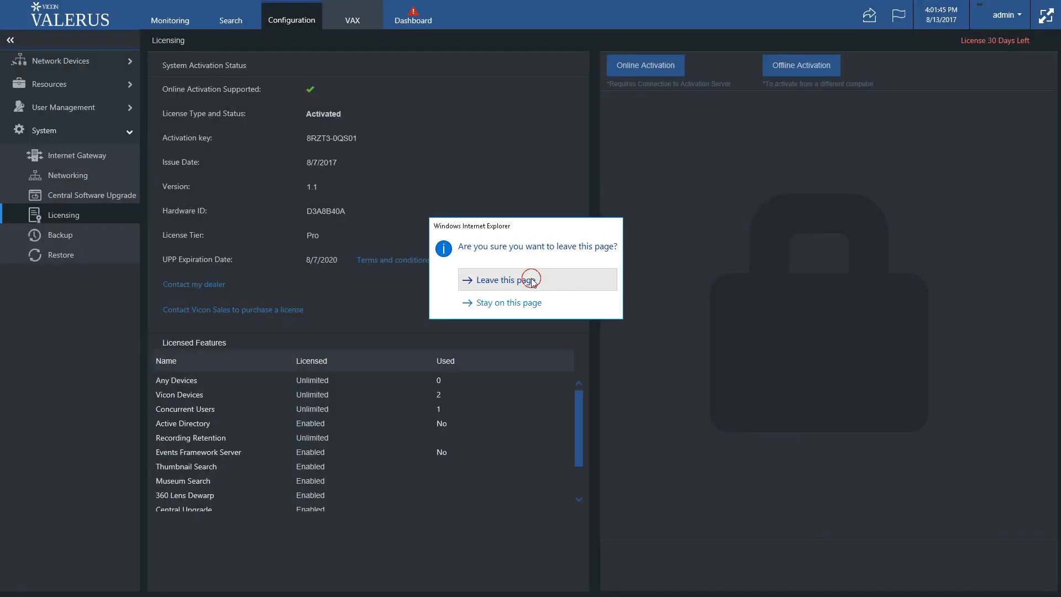
pyautogui.click(532, 277)
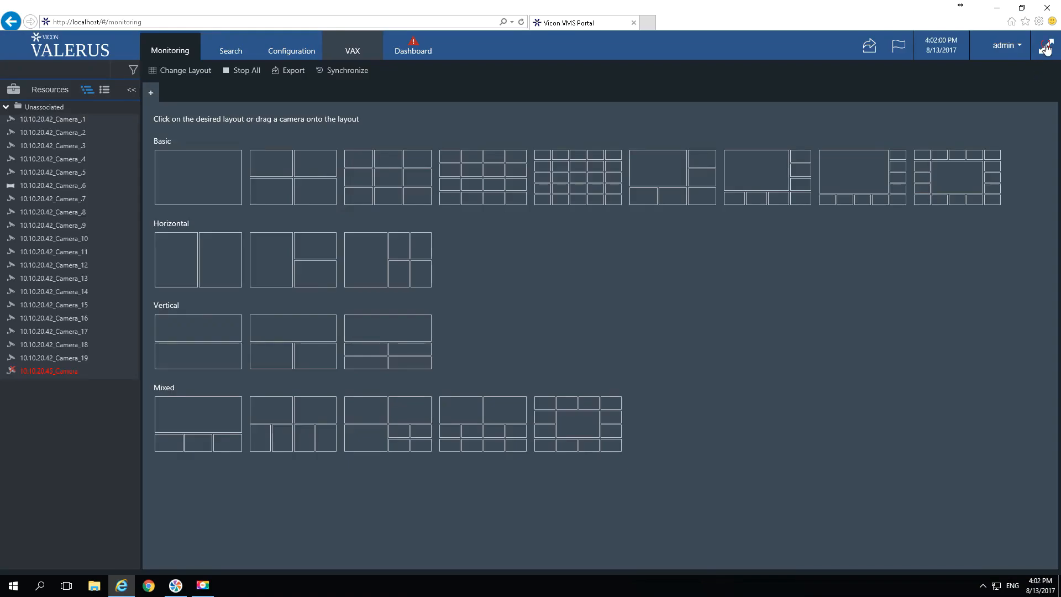
# Show the portal full screen and go to Configuration > System > Licensing
pyautogui.click(1046, 49)
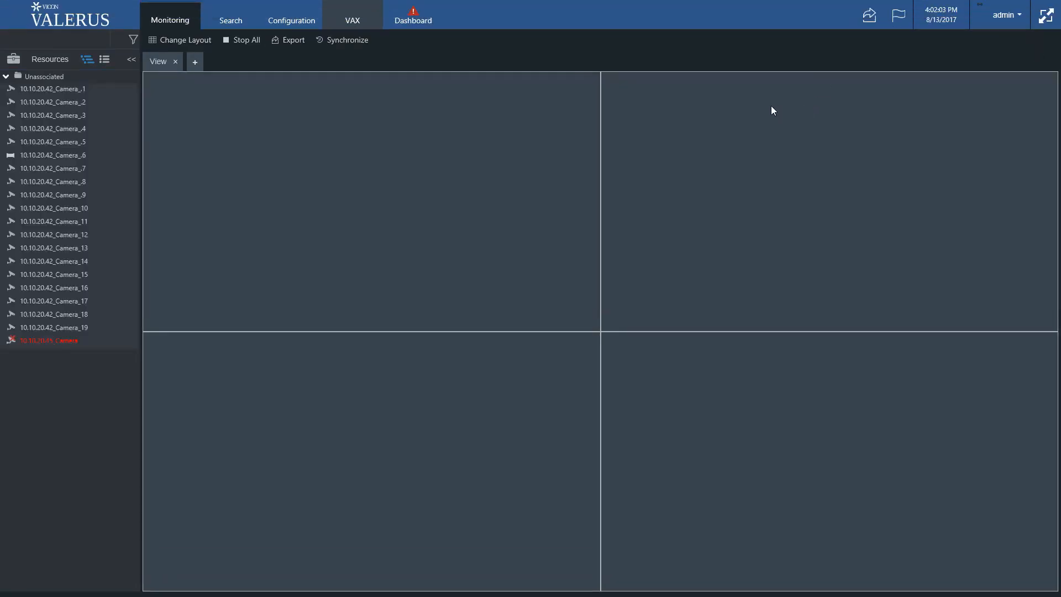
pyautogui.click(298, 22)
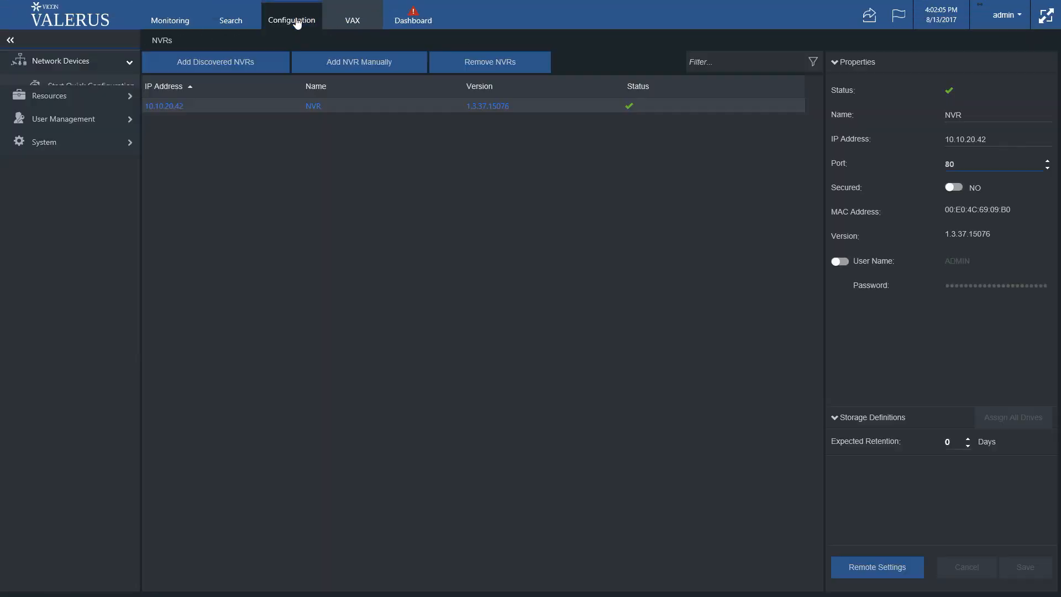
pyautogui.click(69, 192)
pyautogui.click(82, 220)
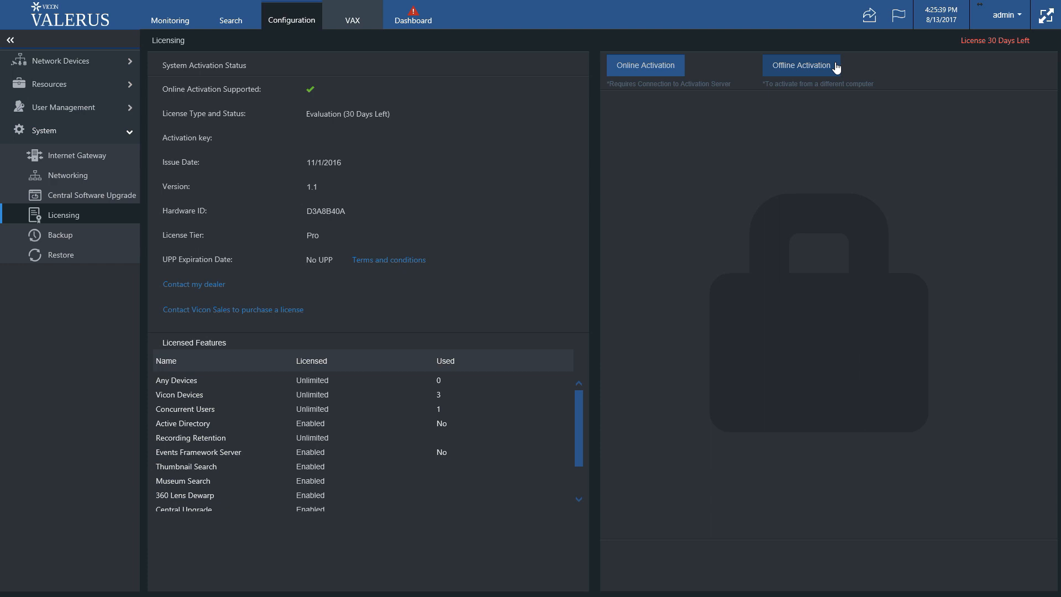
# Bring up the Offline Activation Form from the Licensing page
pyautogui.click(834, 66)
pyautogui.click(834, 66)
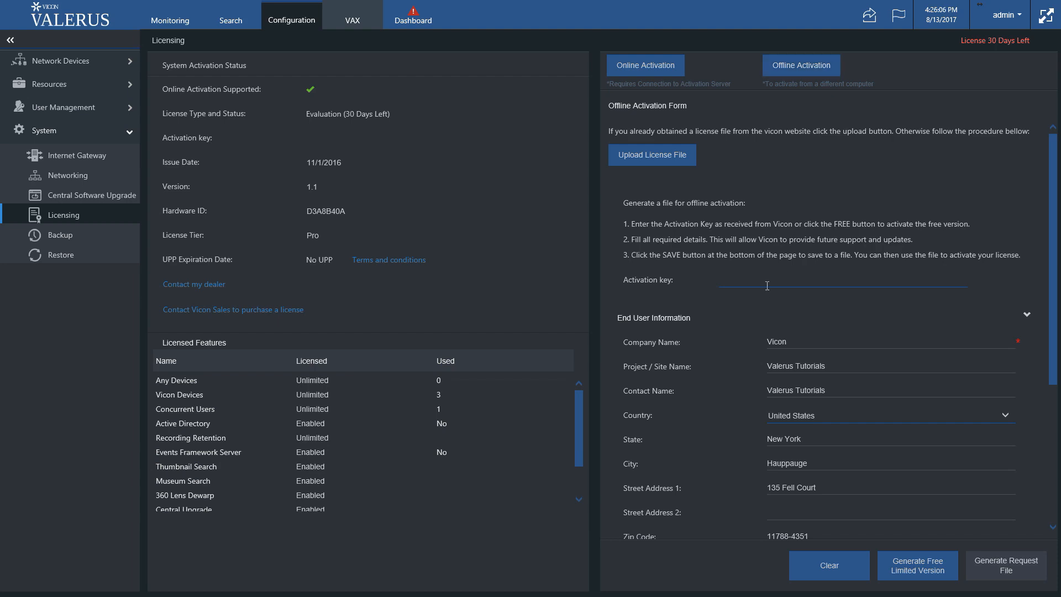
pyautogui.click(770, 283)
pyautogui.hotkey('ctrl', 'v')
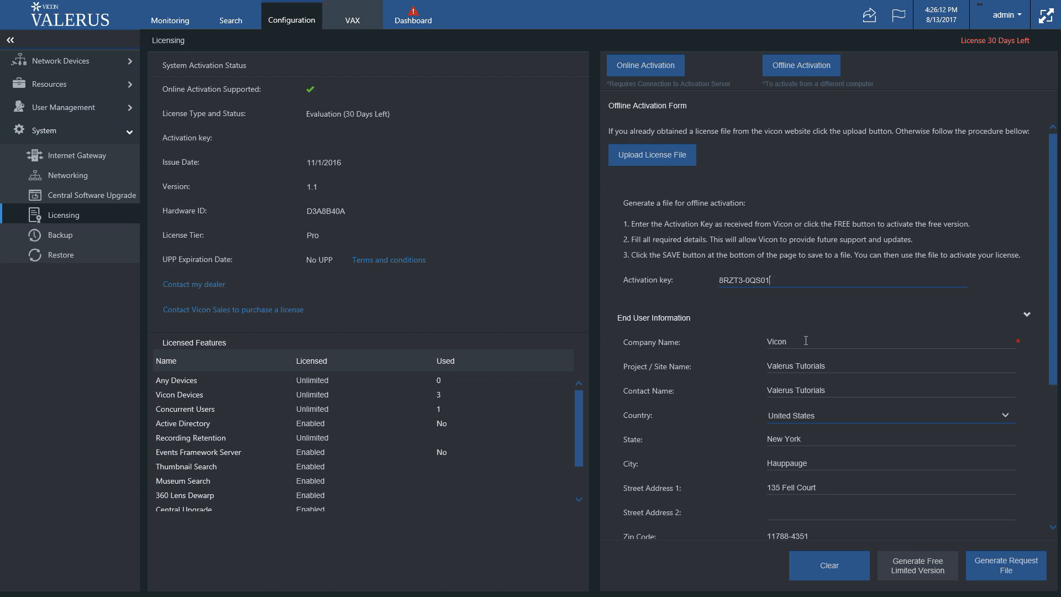
pyautogui.scroll(-2, 806, 341)
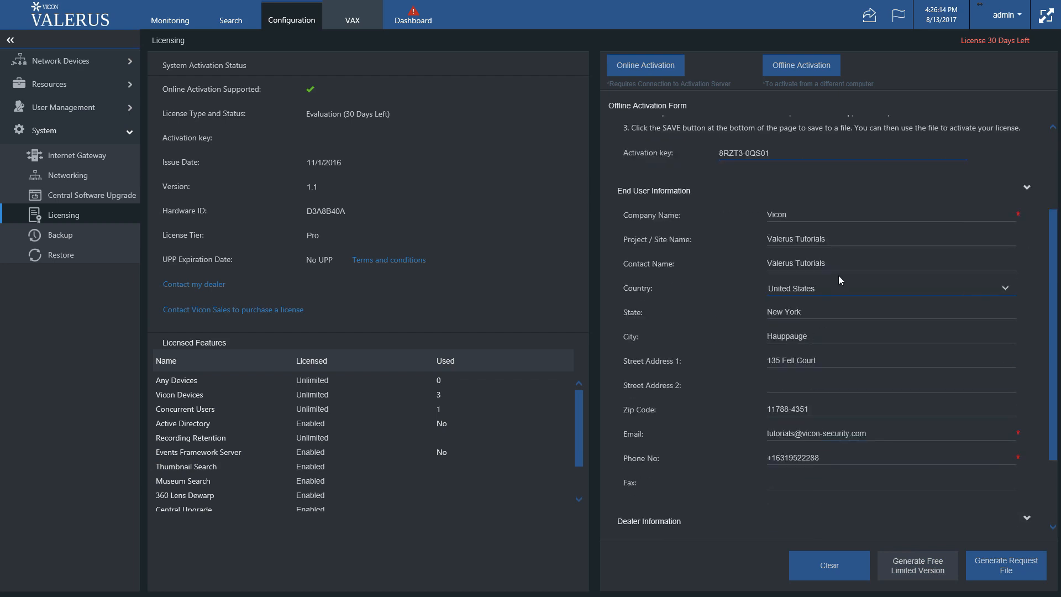
pyautogui.scroll(-1, 861, 298)
pyautogui.scroll(-1, 861, 359)
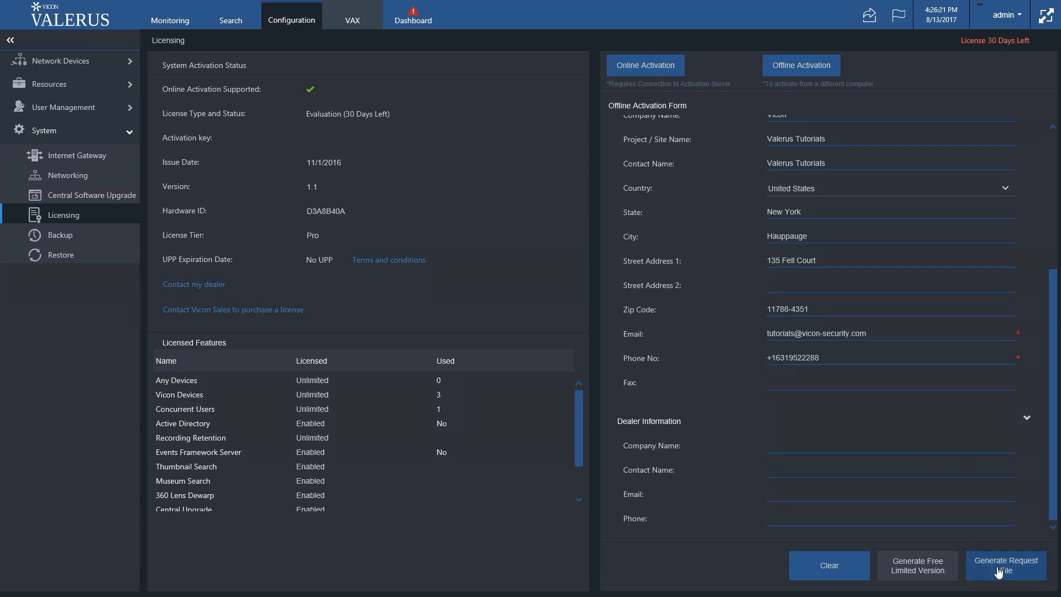
pyautogui.click(1006, 564)
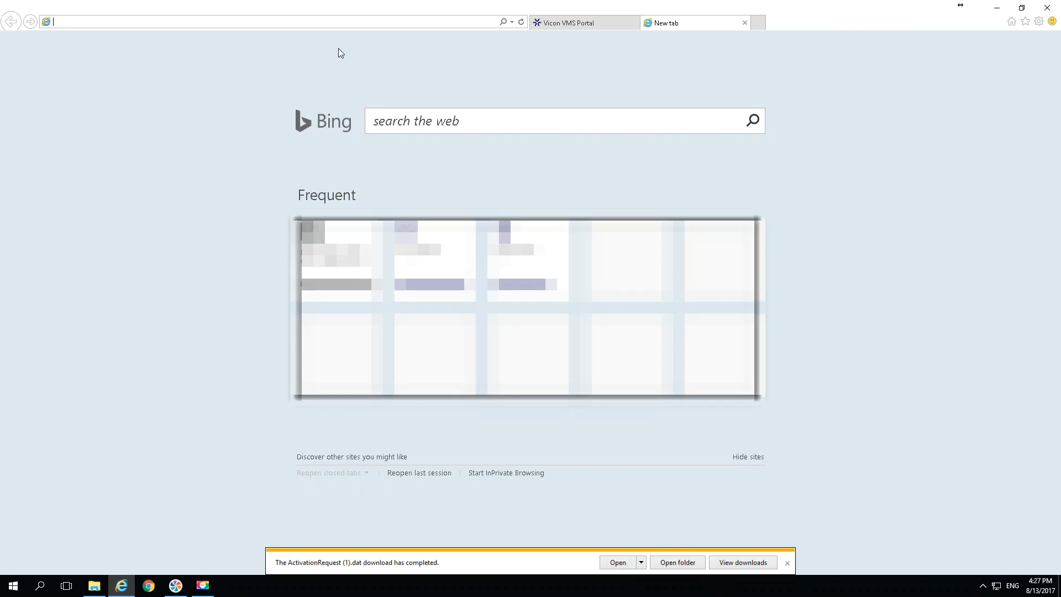
pyautogui.write('www.vicon-security.com')
# Load the Vicon website and go to Software Registration > Activate Valerus VMS Offline
pyautogui.press('Return')
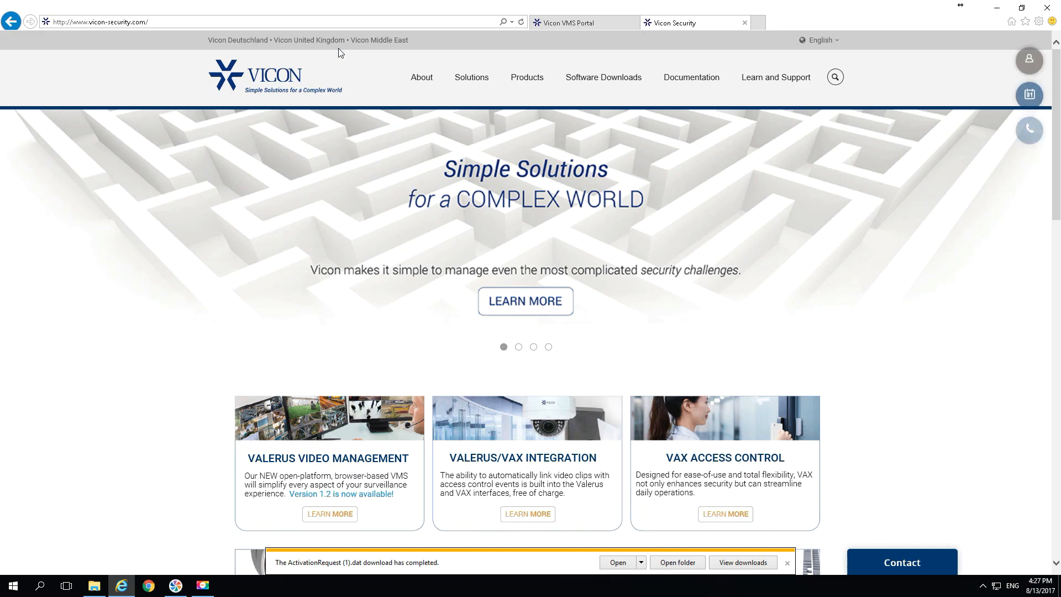
pyautogui.moveTo(768, 79)
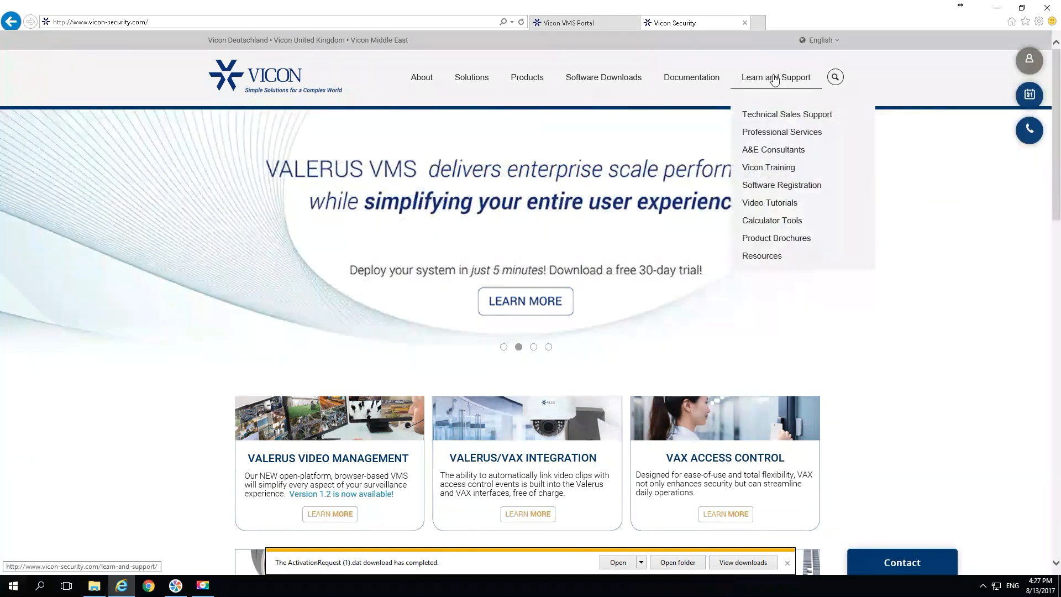
pyautogui.click(778, 186)
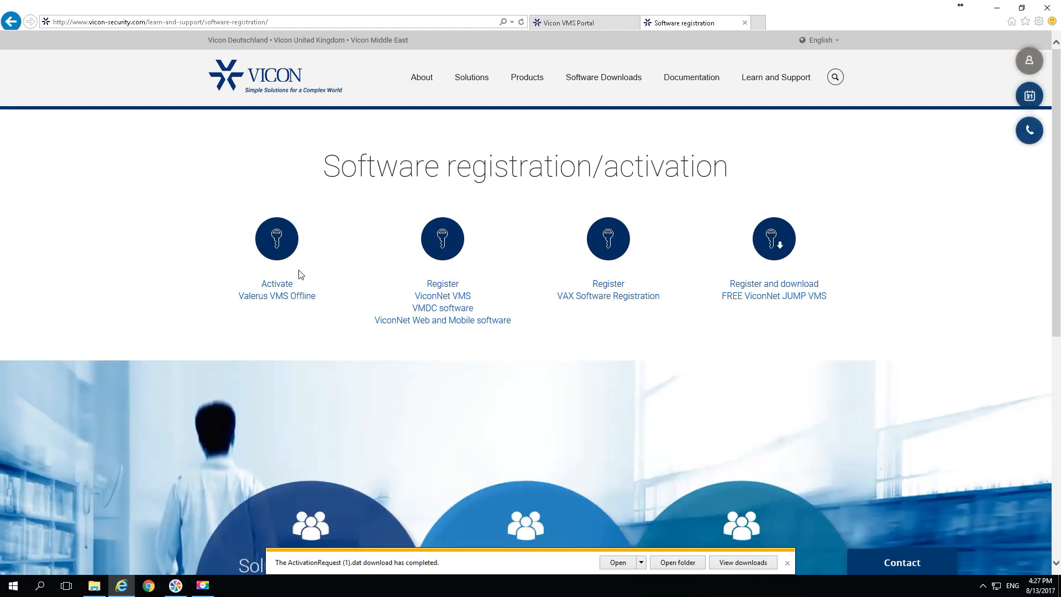
pyautogui.click(281, 299)
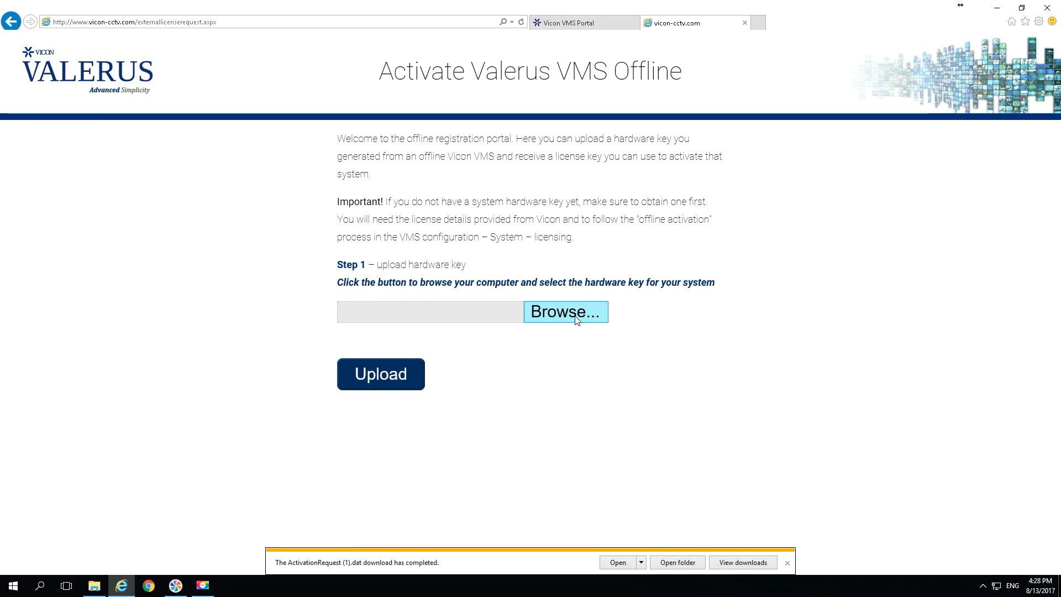
# Upload ActivationRequest (1), confirm its details, and save the returned ActivationResponse.dat license file
pyautogui.click(562, 310)
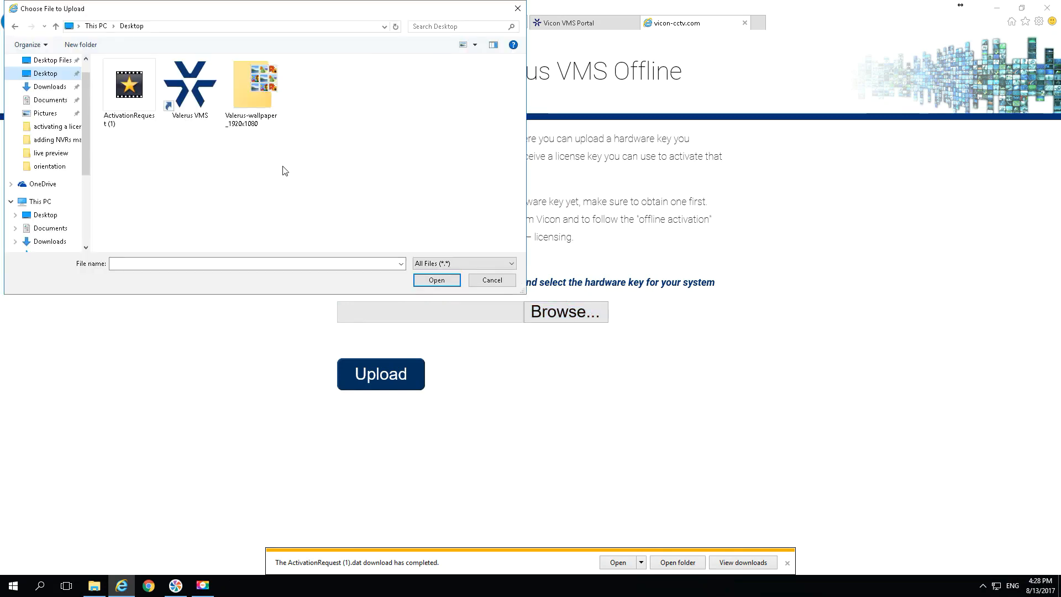
pyautogui.doubleClick(124, 95)
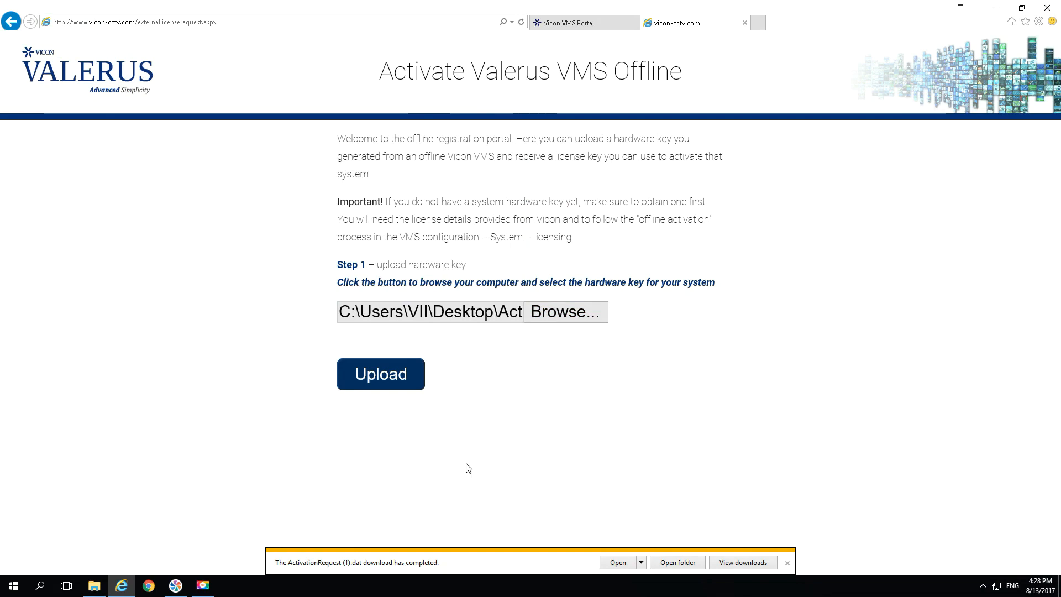
pyautogui.click(366, 375)
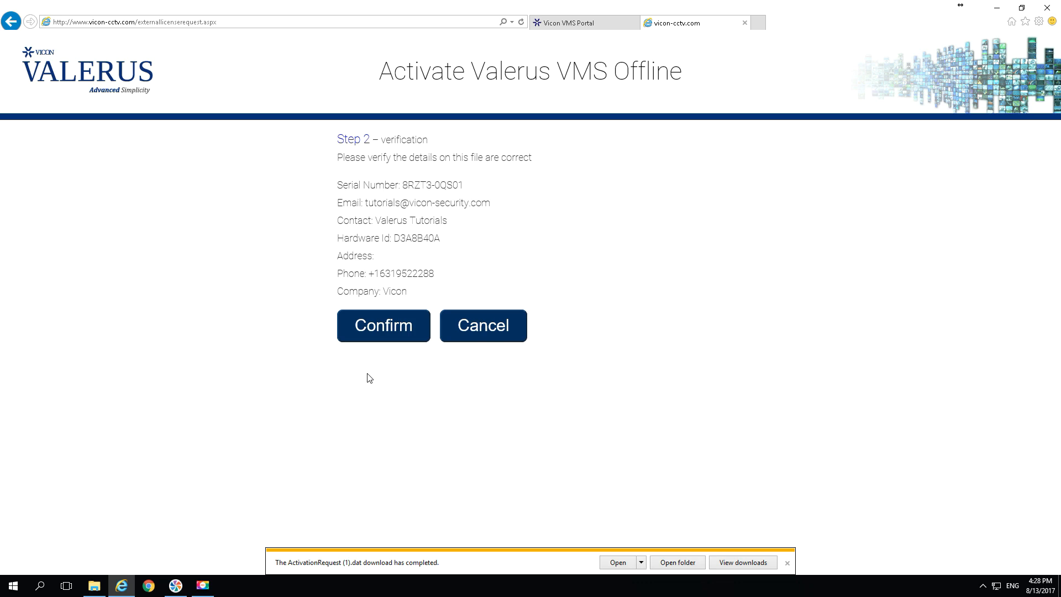
pyautogui.click(389, 325)
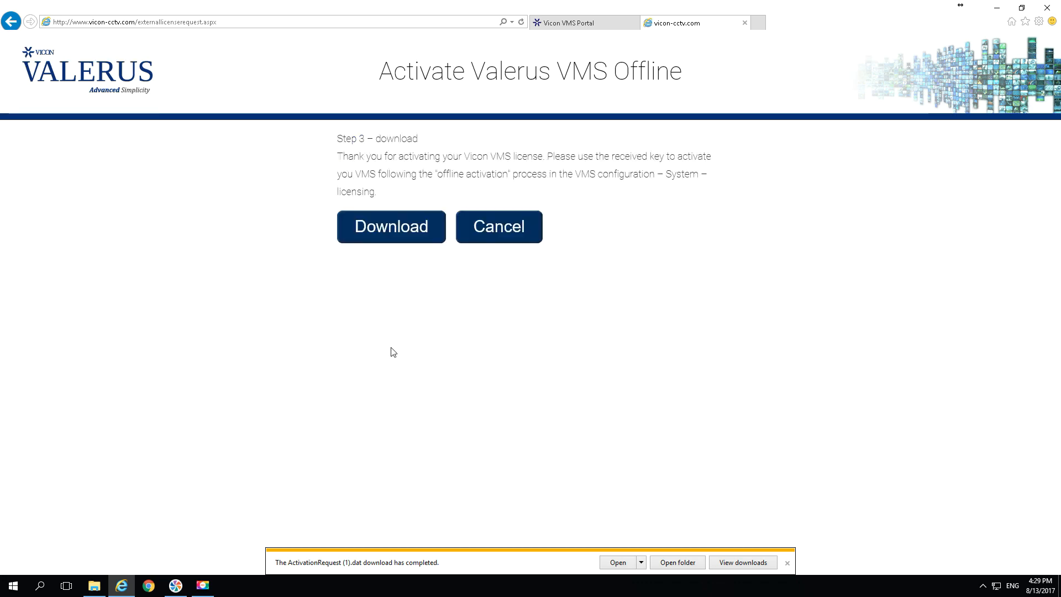
pyautogui.click(406, 230)
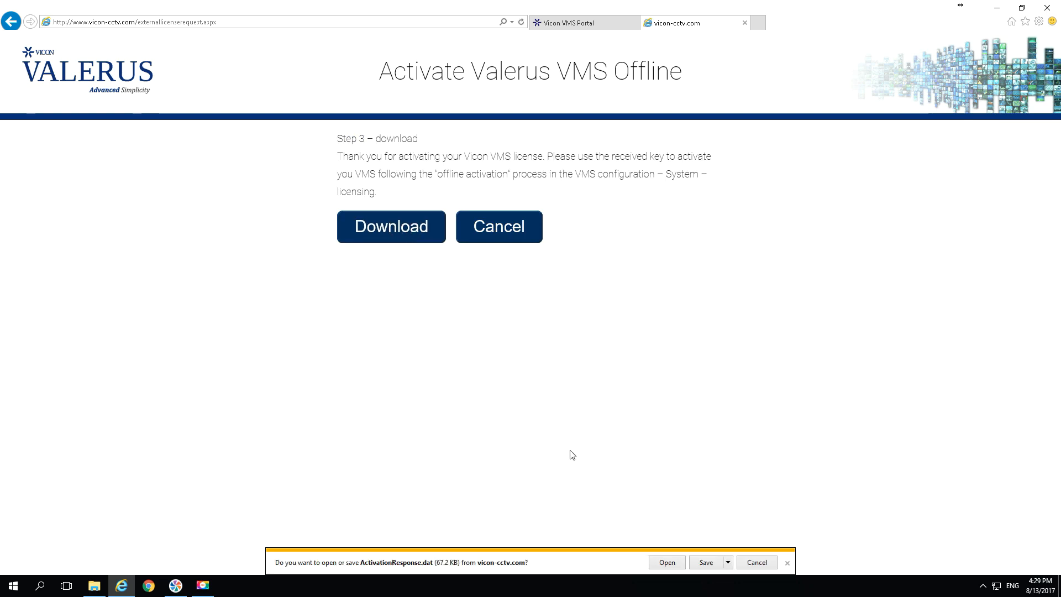
pyautogui.click(707, 563)
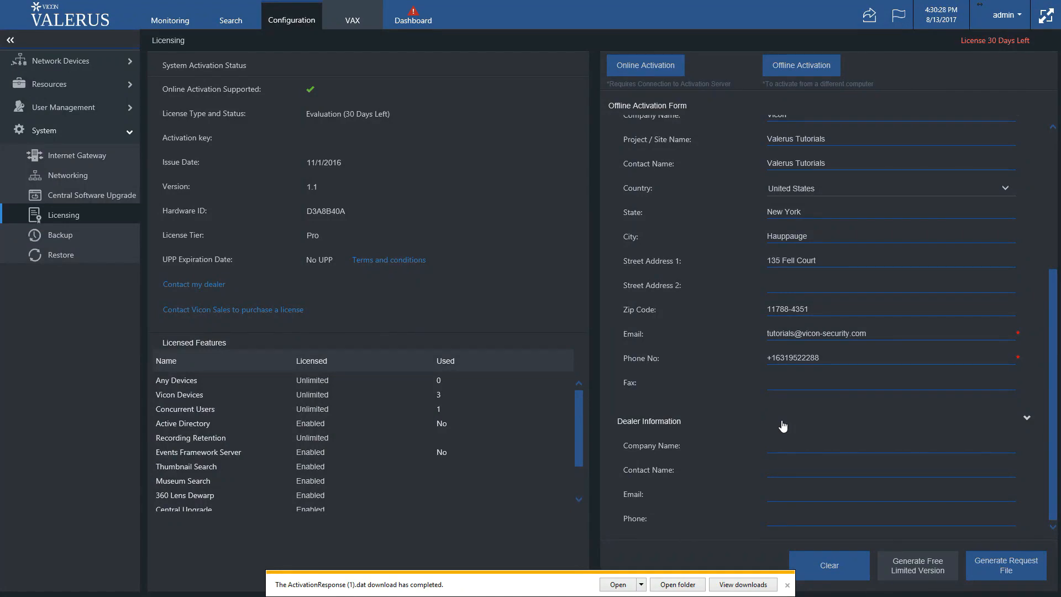
# Upload the ActivationResponse (1) license file from the Desktop via the Offline Activation Form
pyautogui.scroll(5, 783, 425)
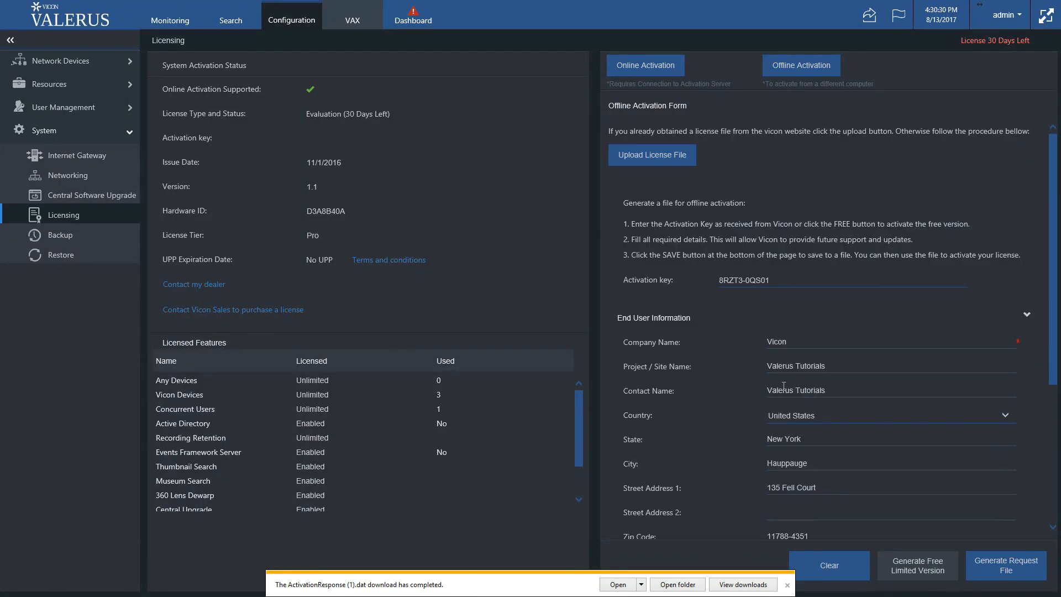
pyautogui.click(669, 158)
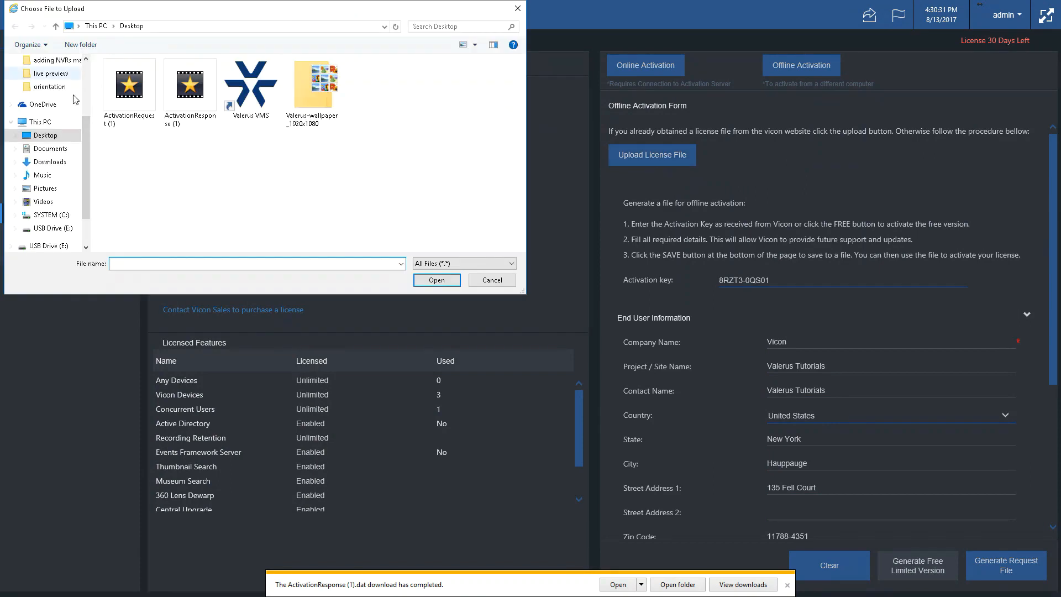
pyautogui.doubleClick(190, 88)
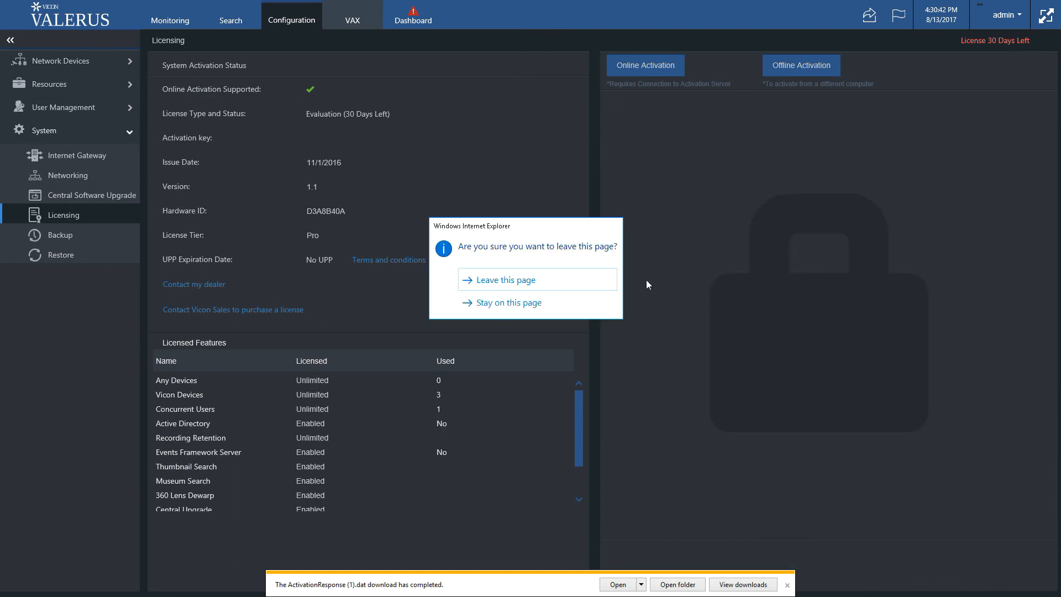
# Leave the Licensing page and sign back in as admin with the account password
pyautogui.click(524, 285)
pyautogui.click(346, 258)
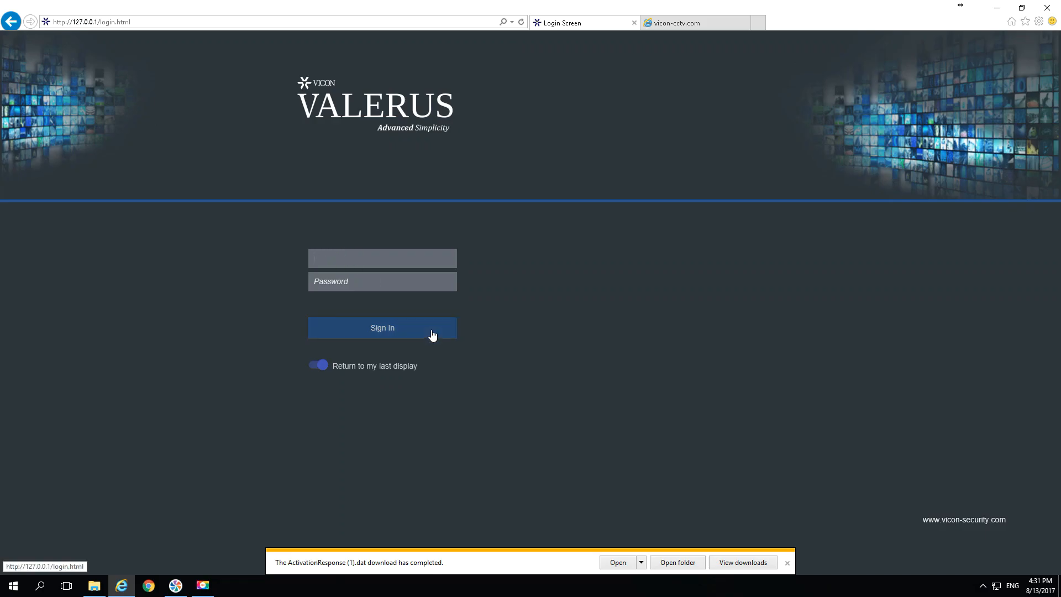
pyautogui.write('admin')
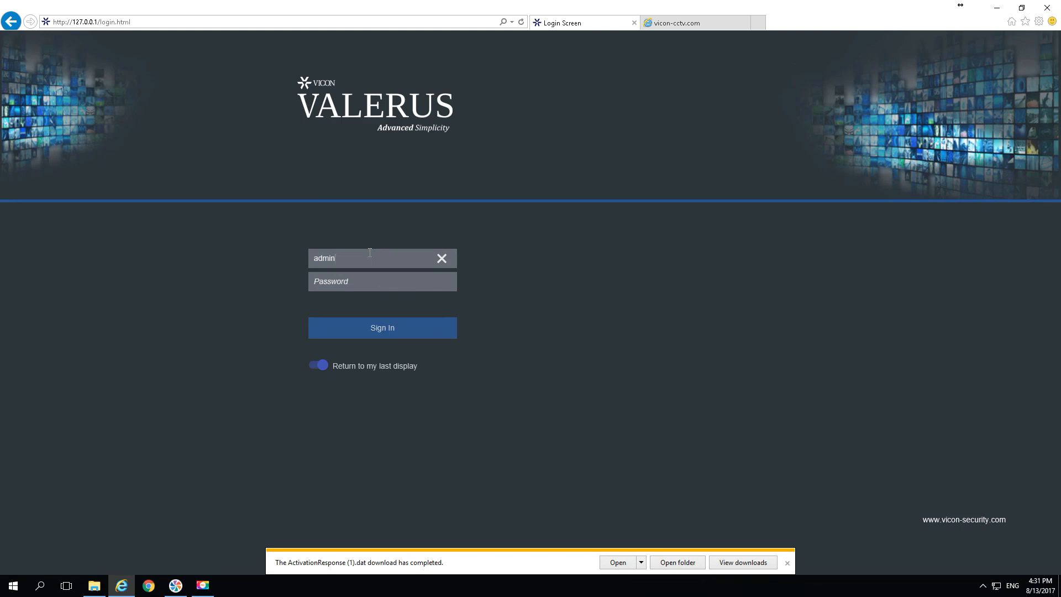
pyautogui.press('Tab')
pyautogui.write('admin')
pyautogui.press('Return')
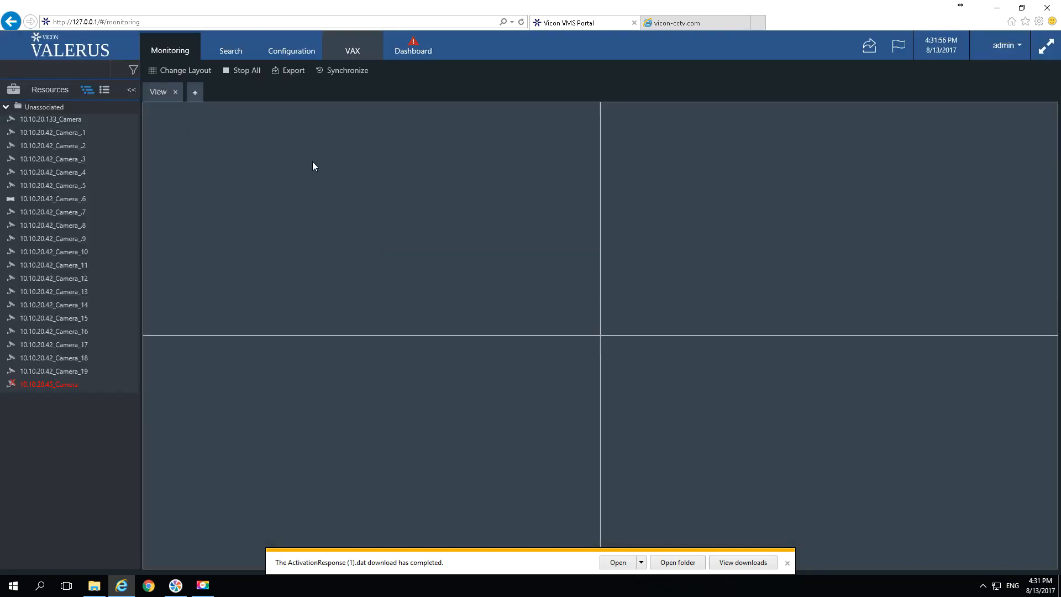
# Go to Configuration > System > Licensing to view the Activated license status
pyautogui.click(281, 49)
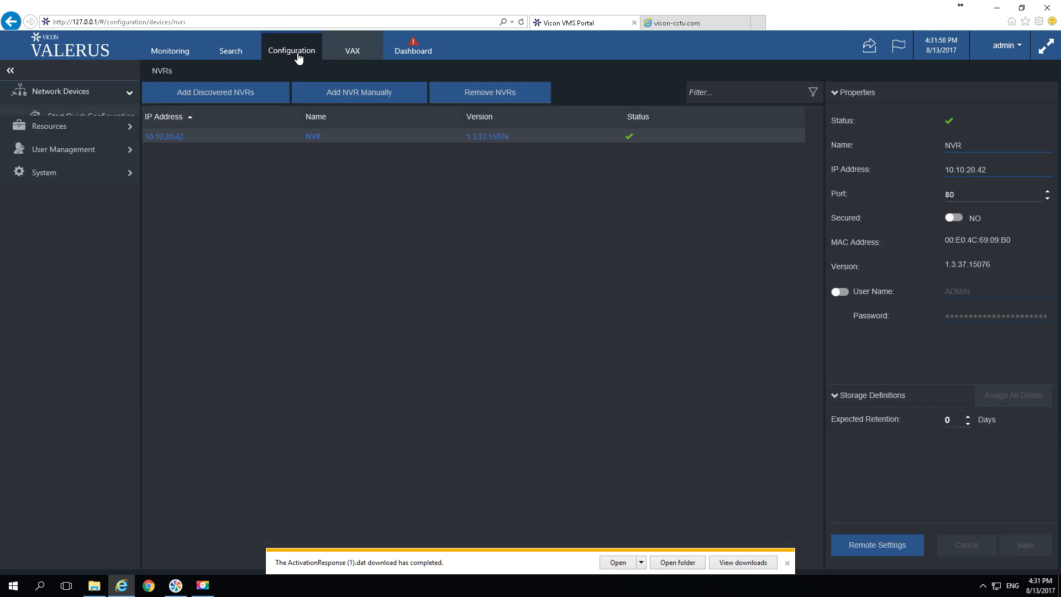
pyautogui.click(96, 224)
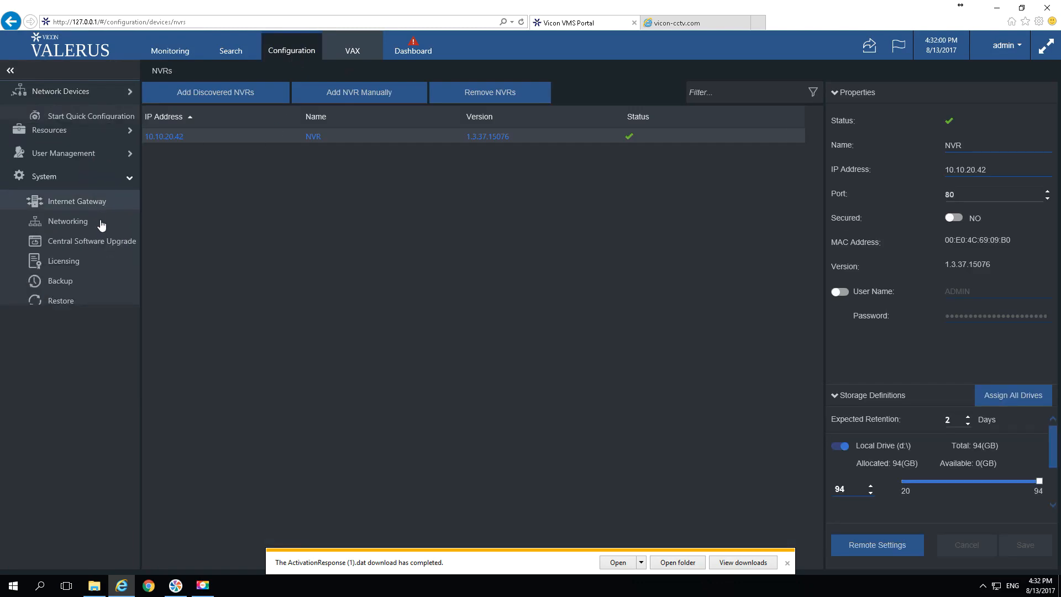
pyautogui.click(105, 246)
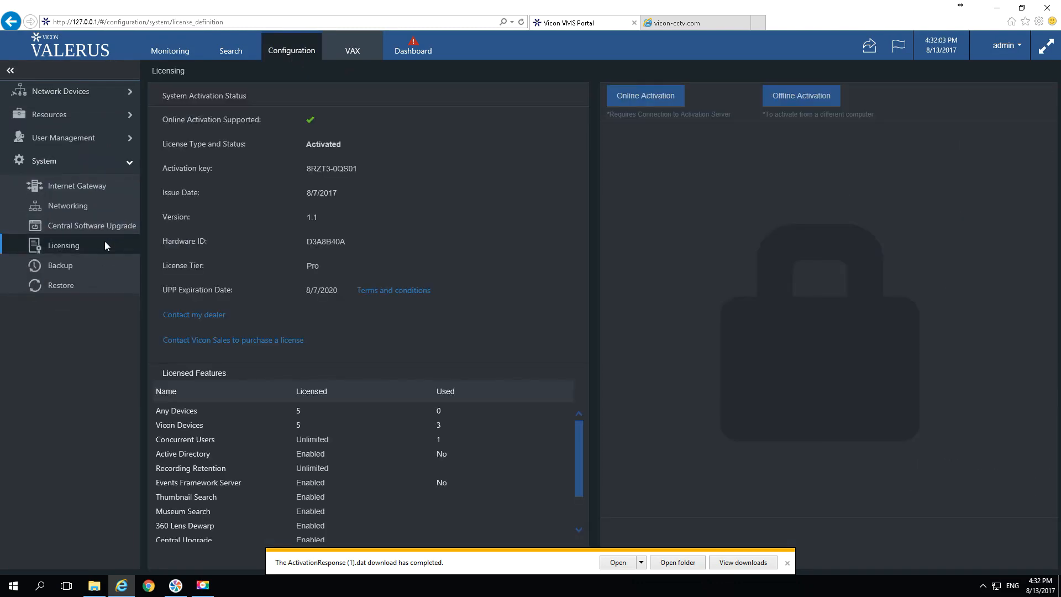